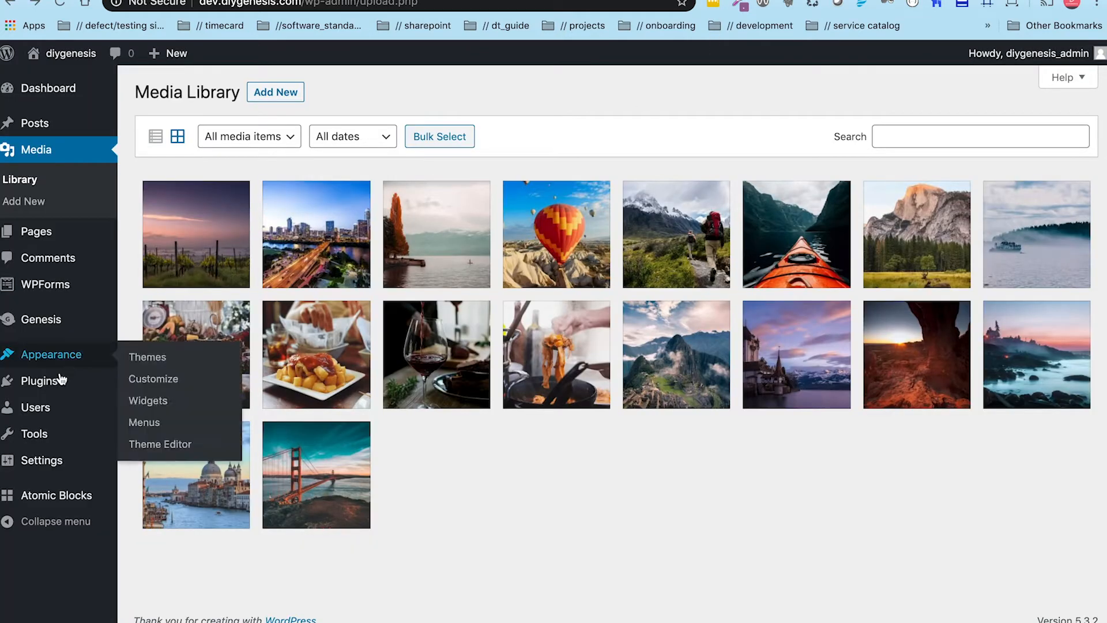
Open the list of installed plugins
mouse_move(61, 380)
left_click(148, 383)
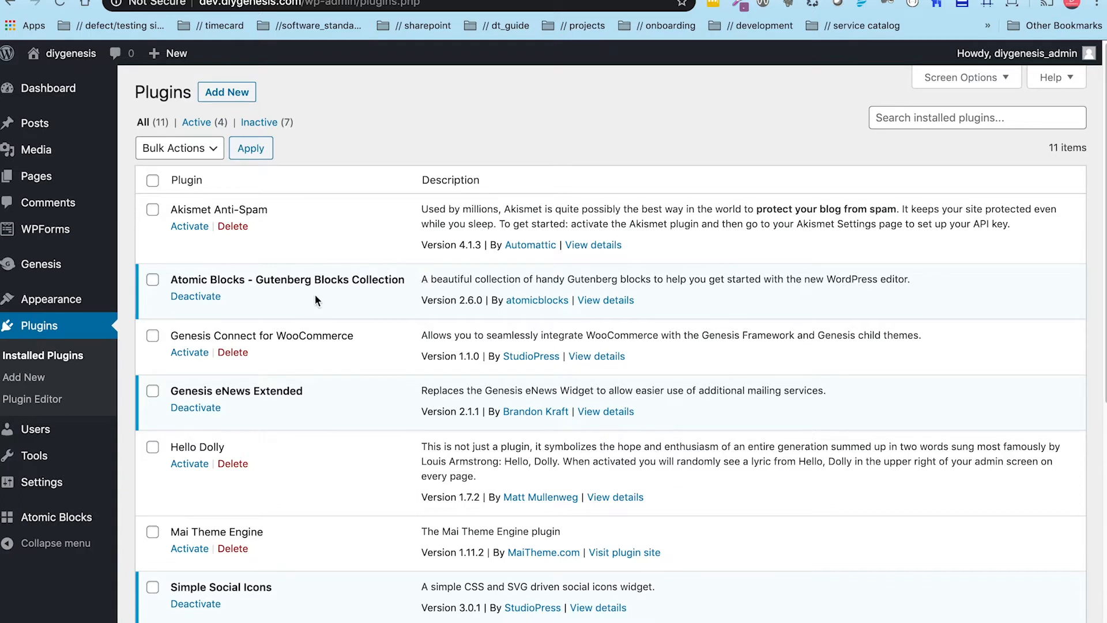
Examine the blocks described on the Atomic Blocks Getting Started page and open the plugin's settings page
mouse_move(46, 526)
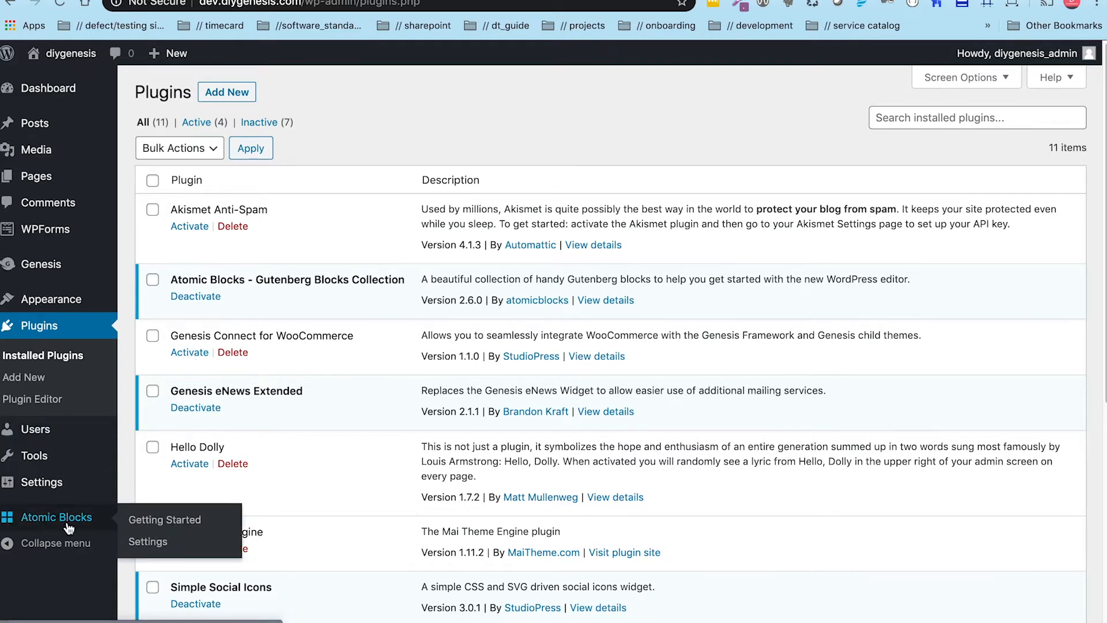
left_click(166, 525)
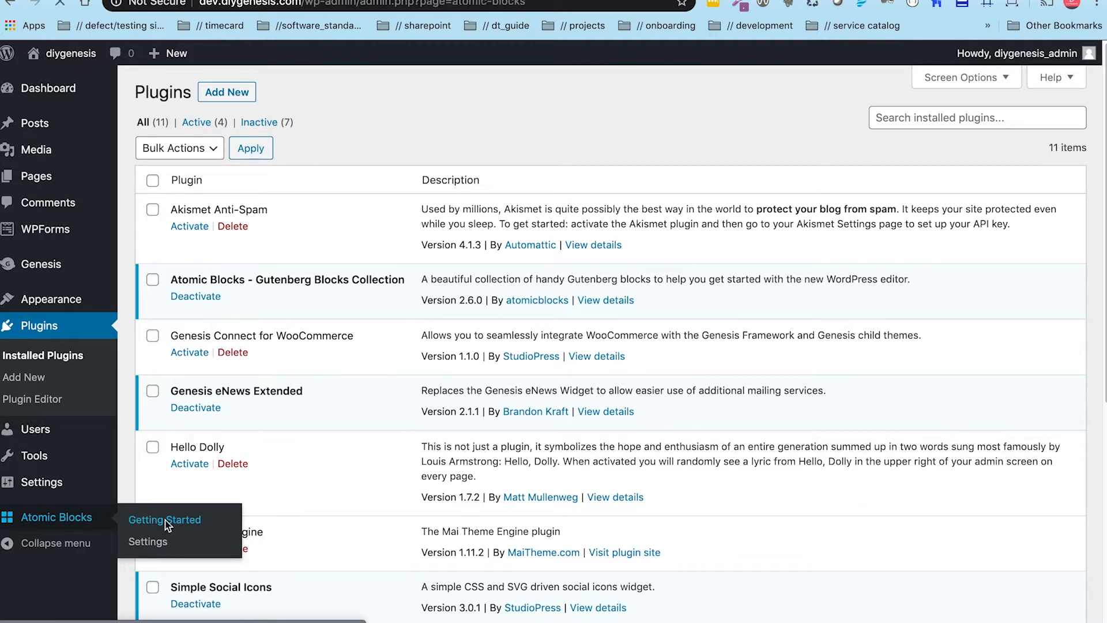
scroll(286, 412, "down", 3)
scroll(286, 412, "down", 10)
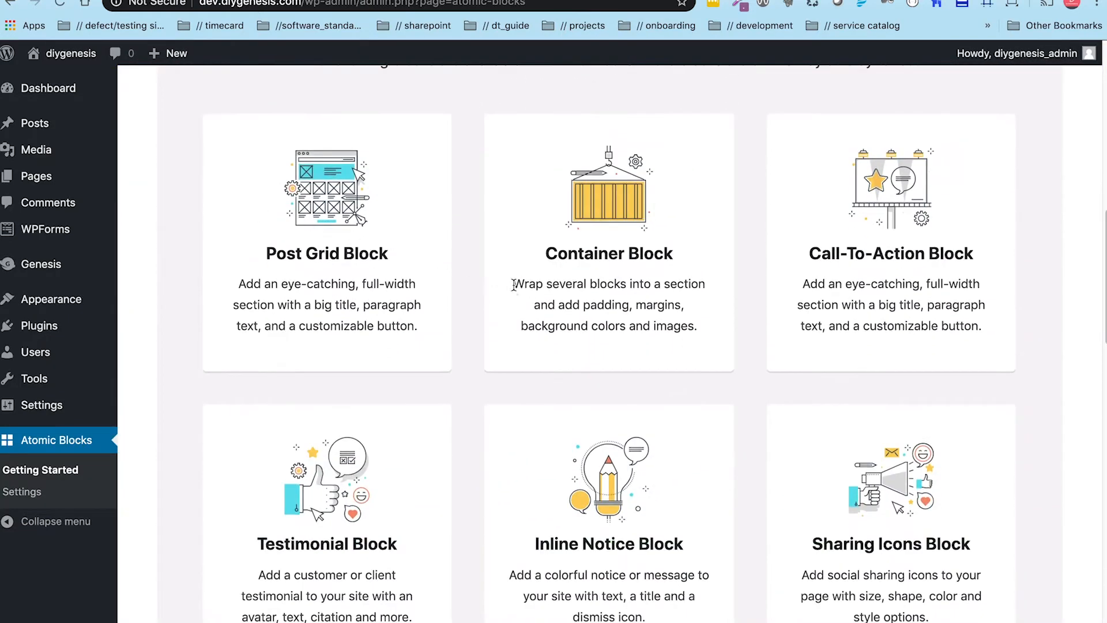
scroll(583, 236, "down", 3)
scroll(585, 239, "down", 6)
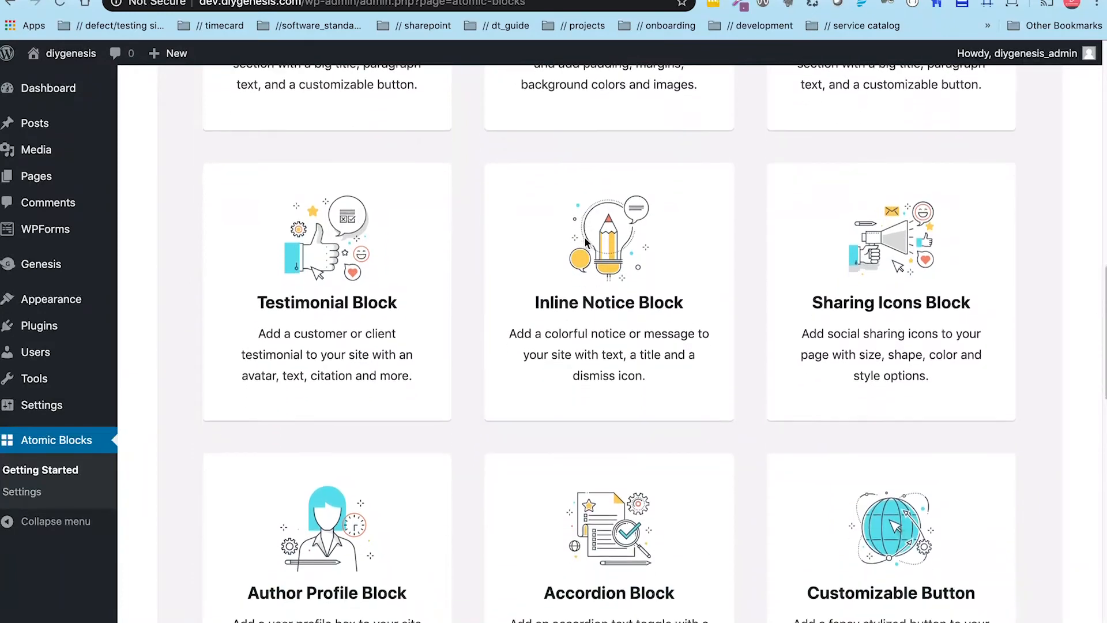
scroll(585, 238, "down", 4)
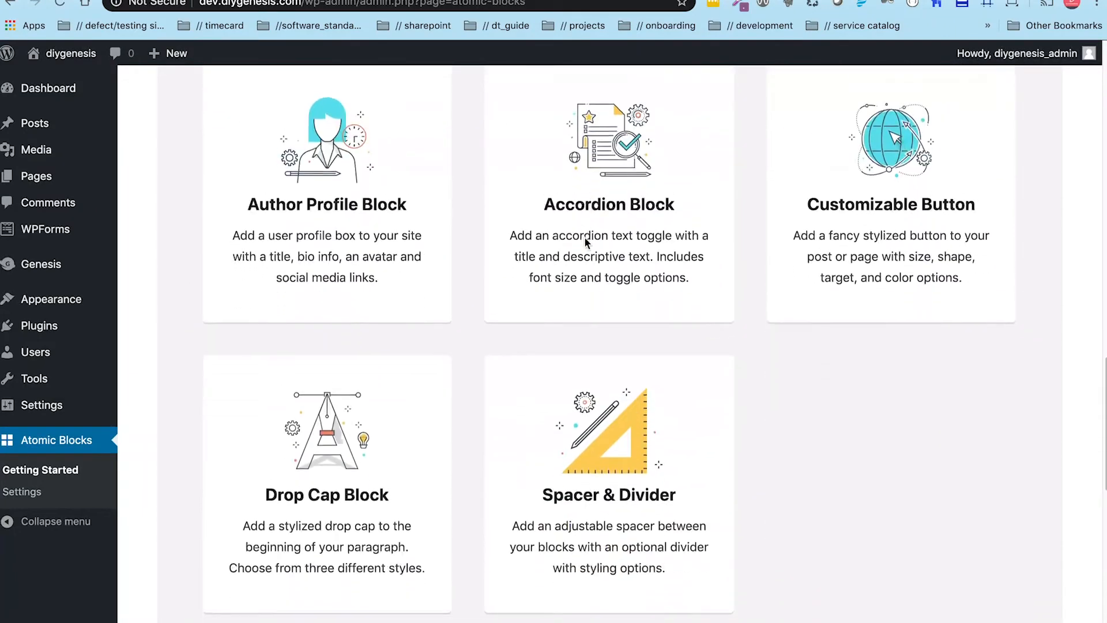
scroll(585, 242, "down", 6)
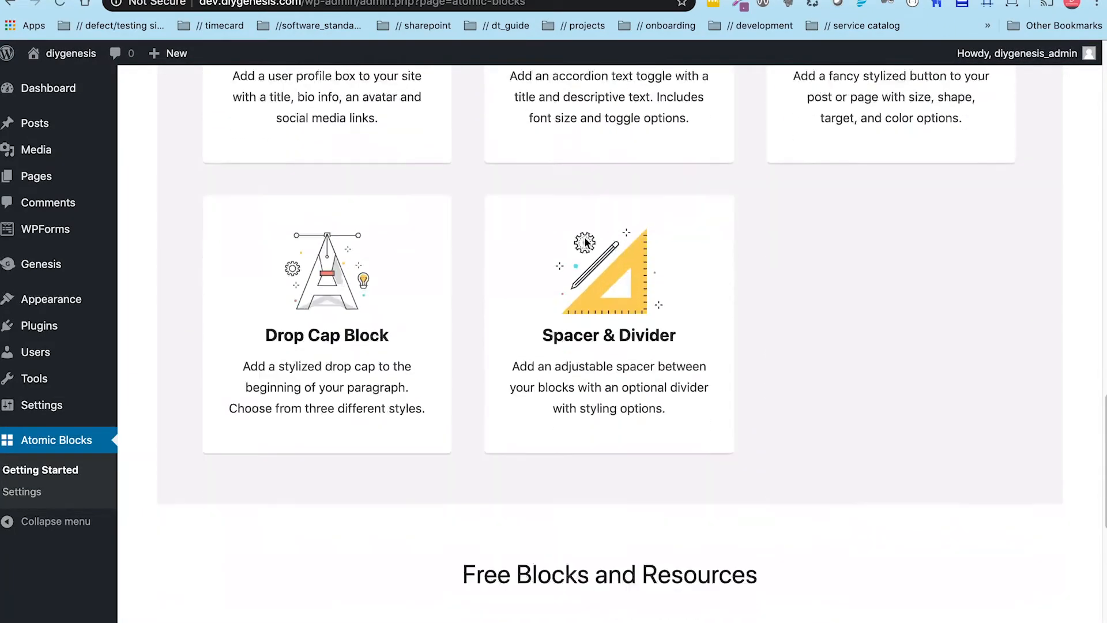
scroll(583, 237, "down", 3)
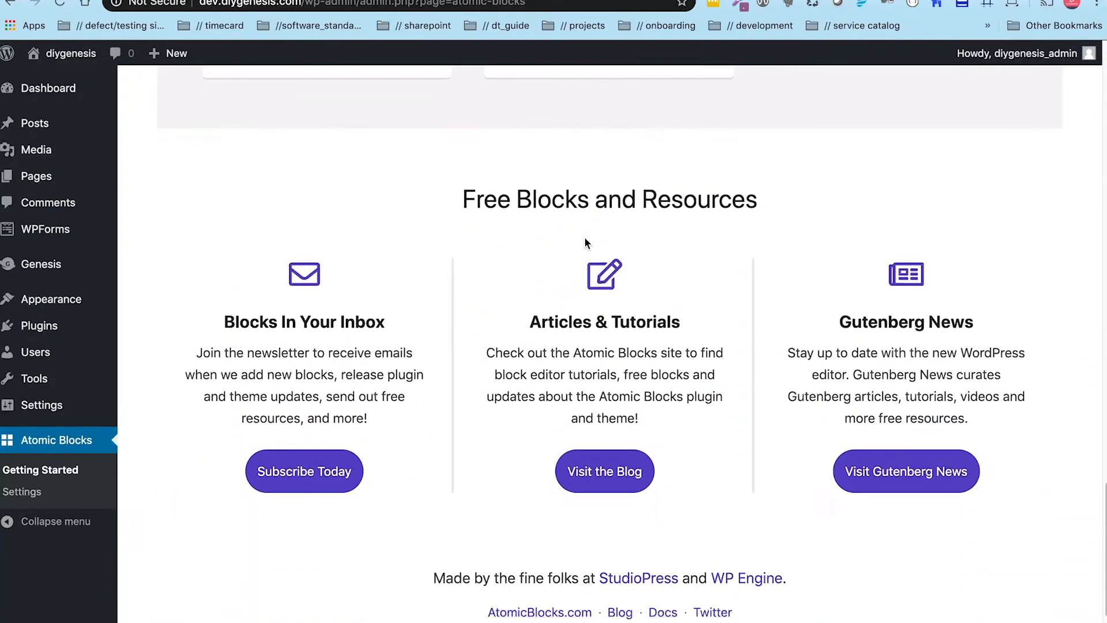
scroll(584, 236, "up", 15)
scroll(585, 238, "up", 4)
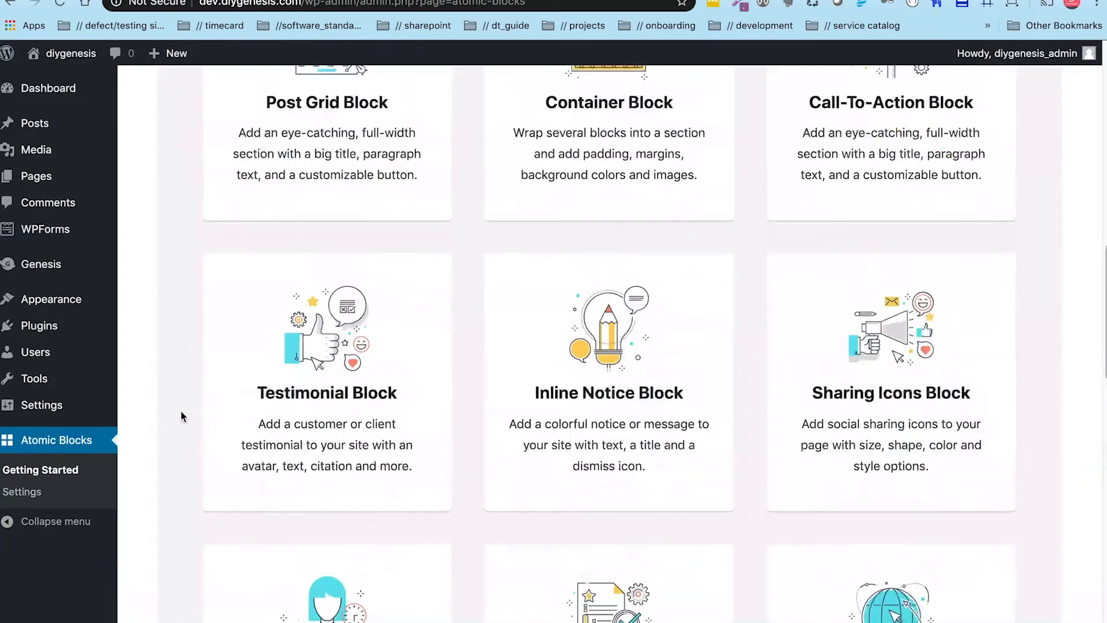
left_click(23, 493)
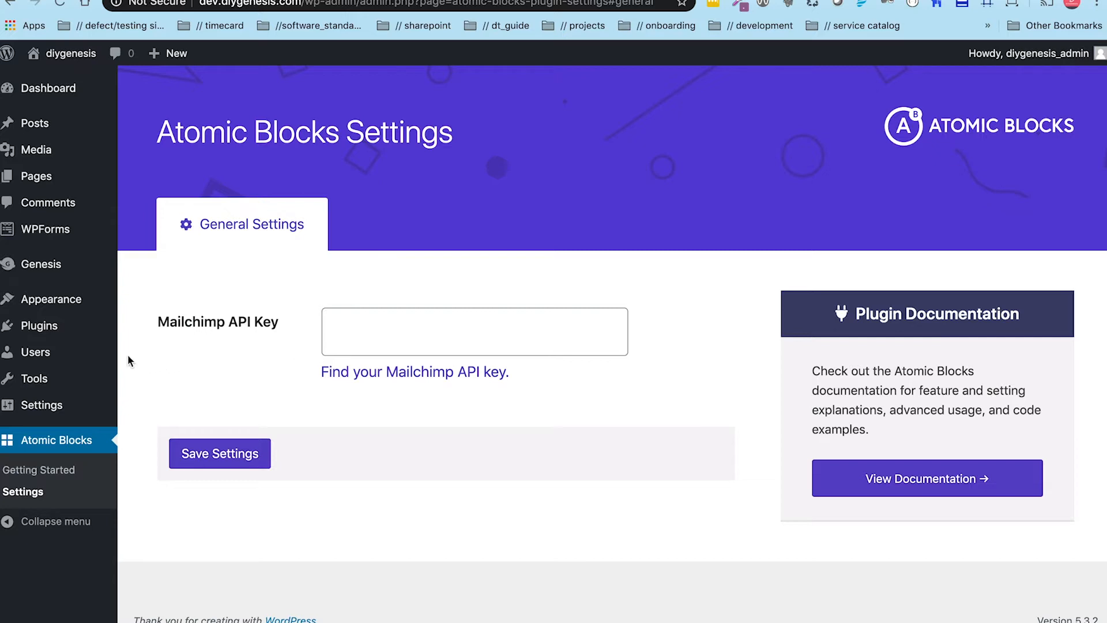
Create a new page titled "Test"
mouse_move(60, 179)
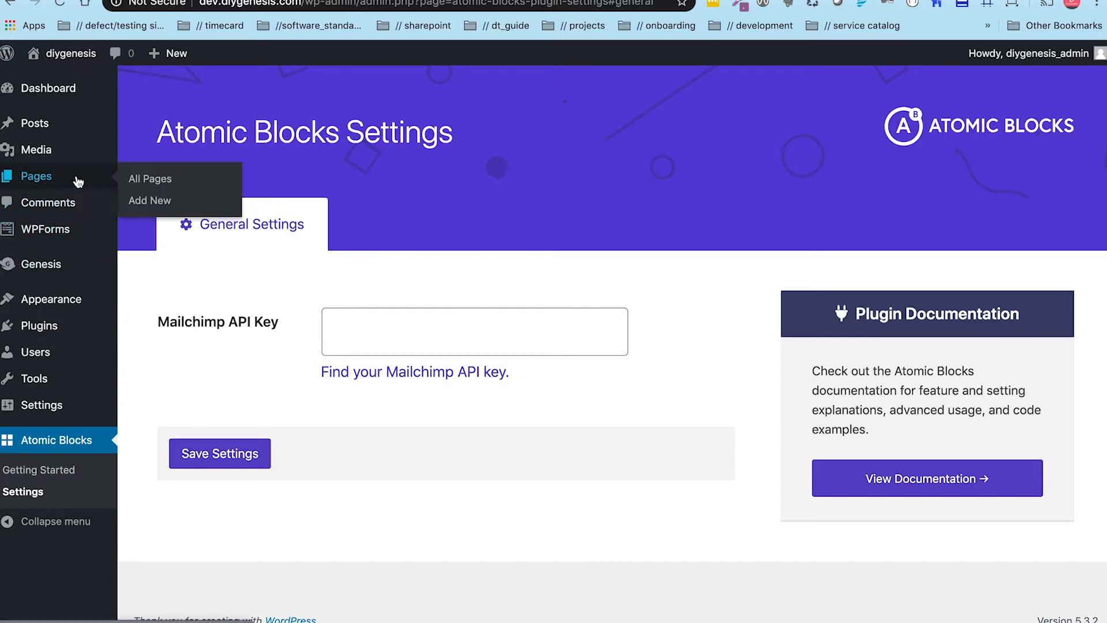
left_click(147, 203)
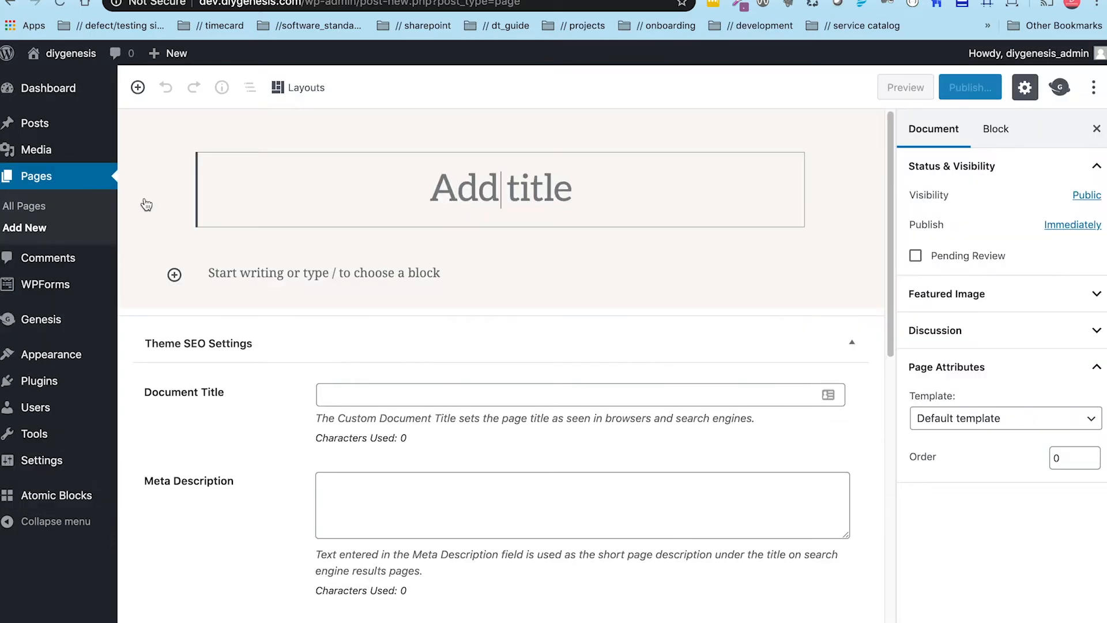
type("Test")
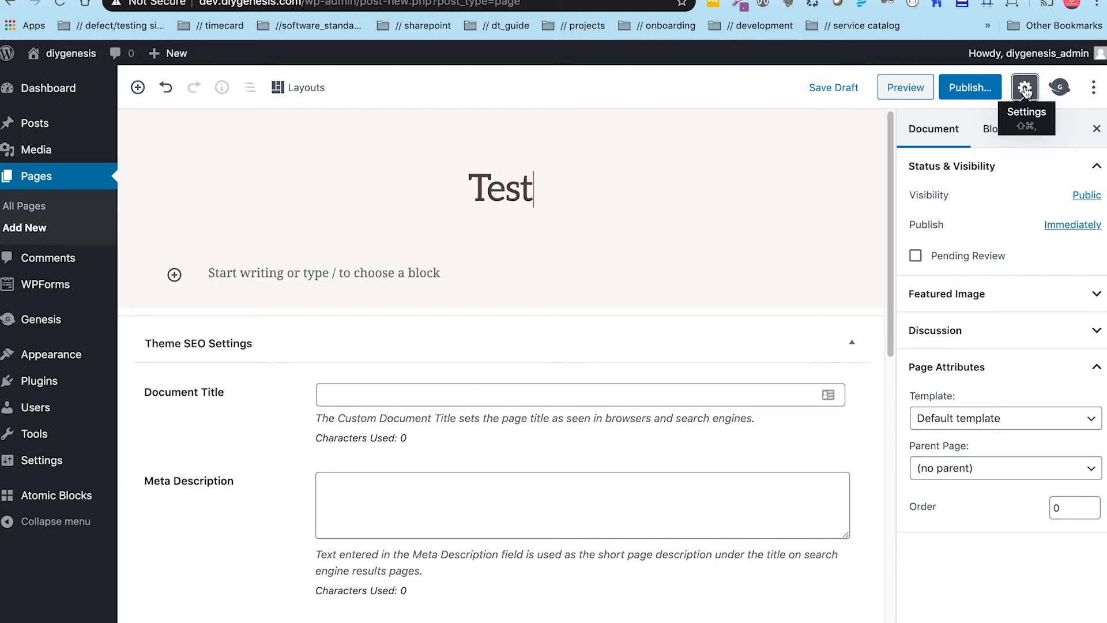
Set the Test page's template to Unboxed Content and hide its title in the Genesis page options
left_click(1038, 422)
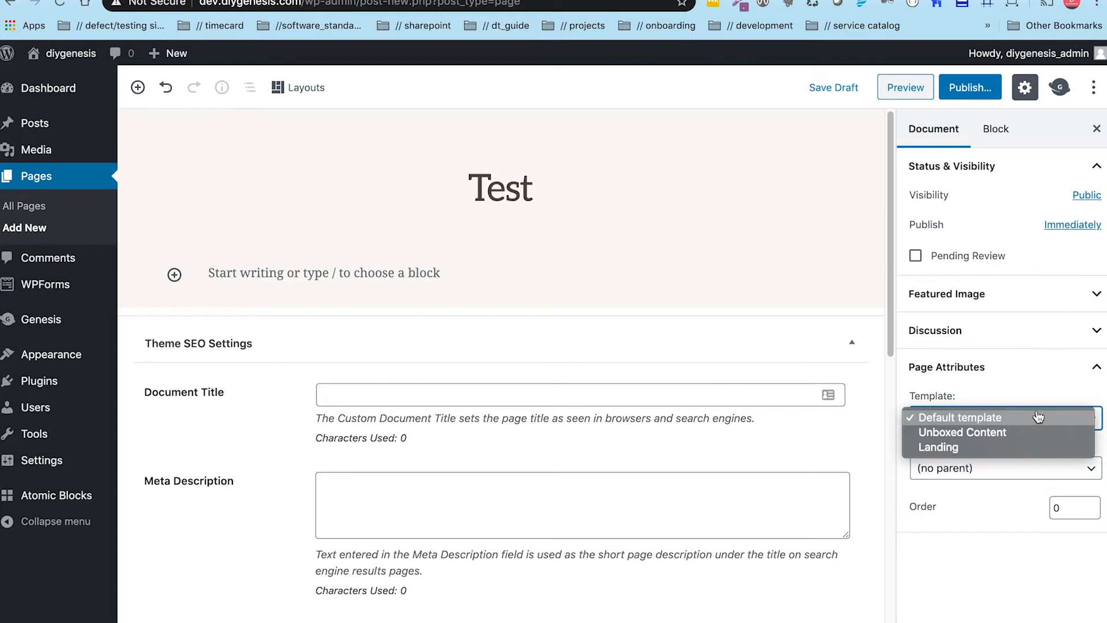
left_click(1009, 366)
left_click(1006, 365)
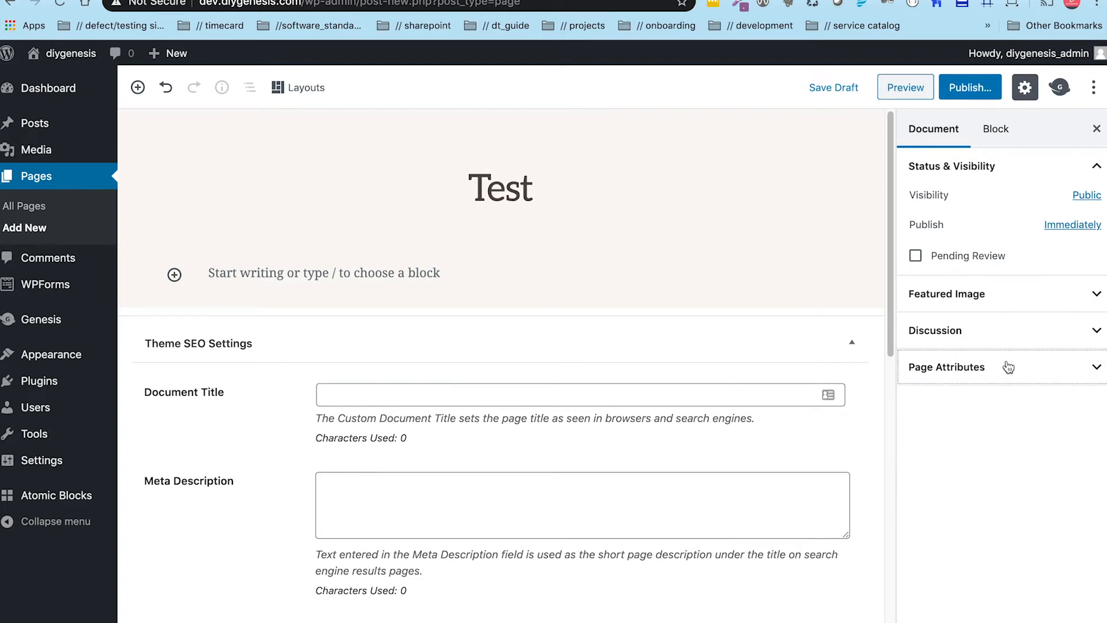
left_click(1019, 367)
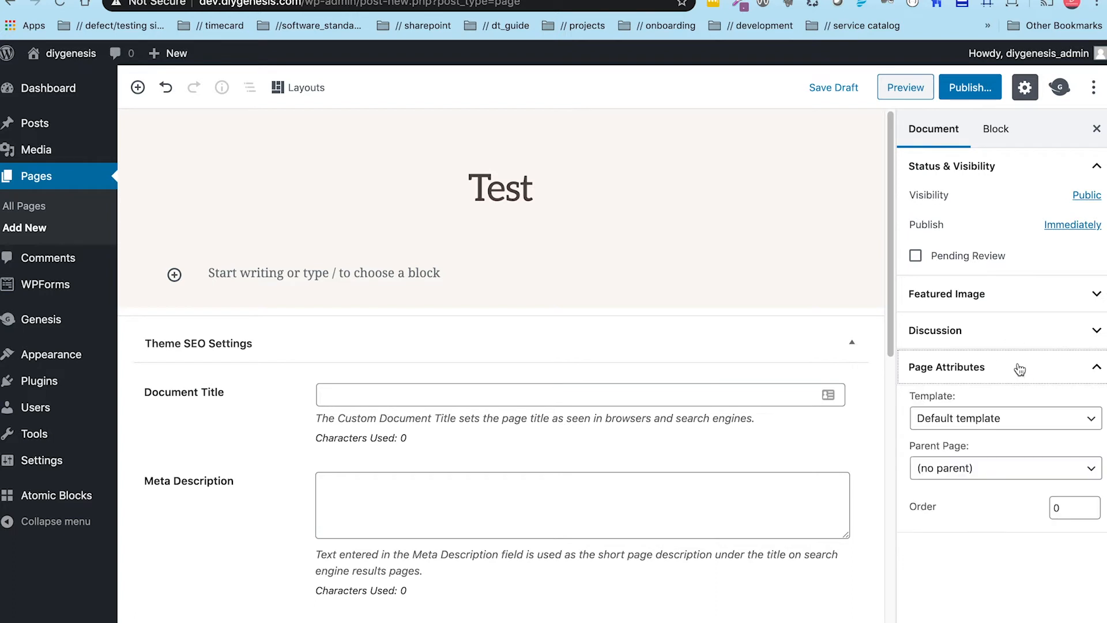
left_click(1019, 420)
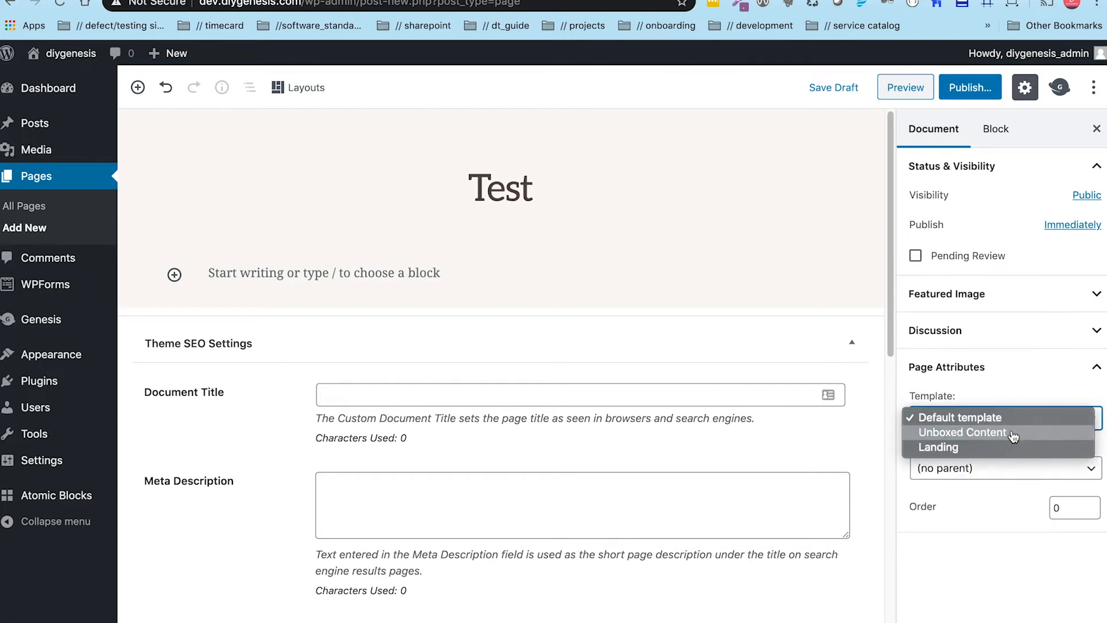
left_click(1013, 432)
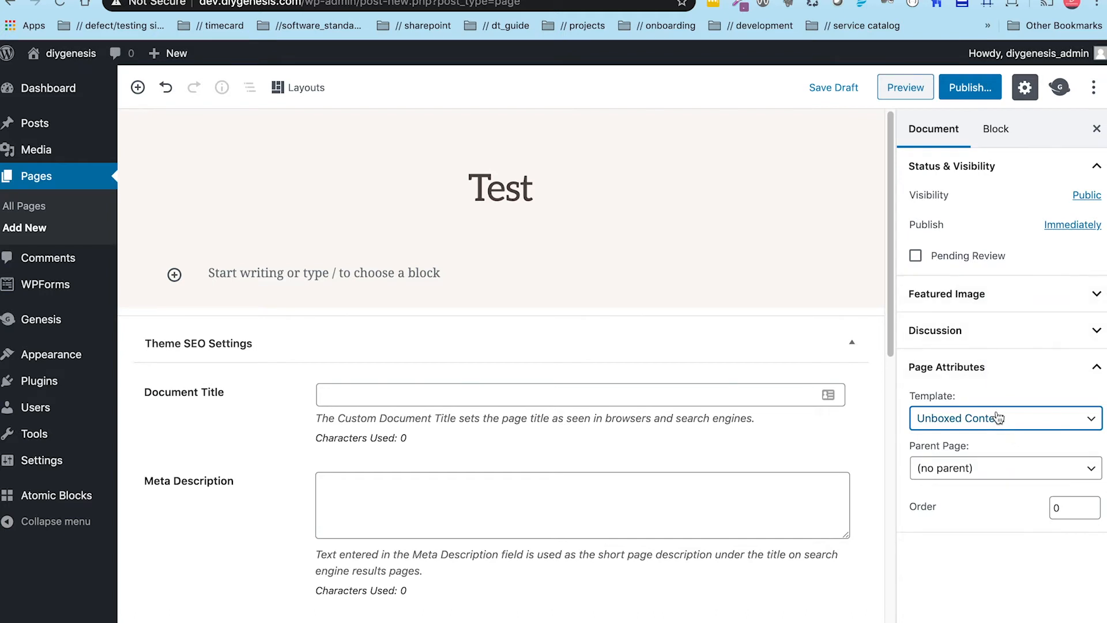
left_click(1060, 90)
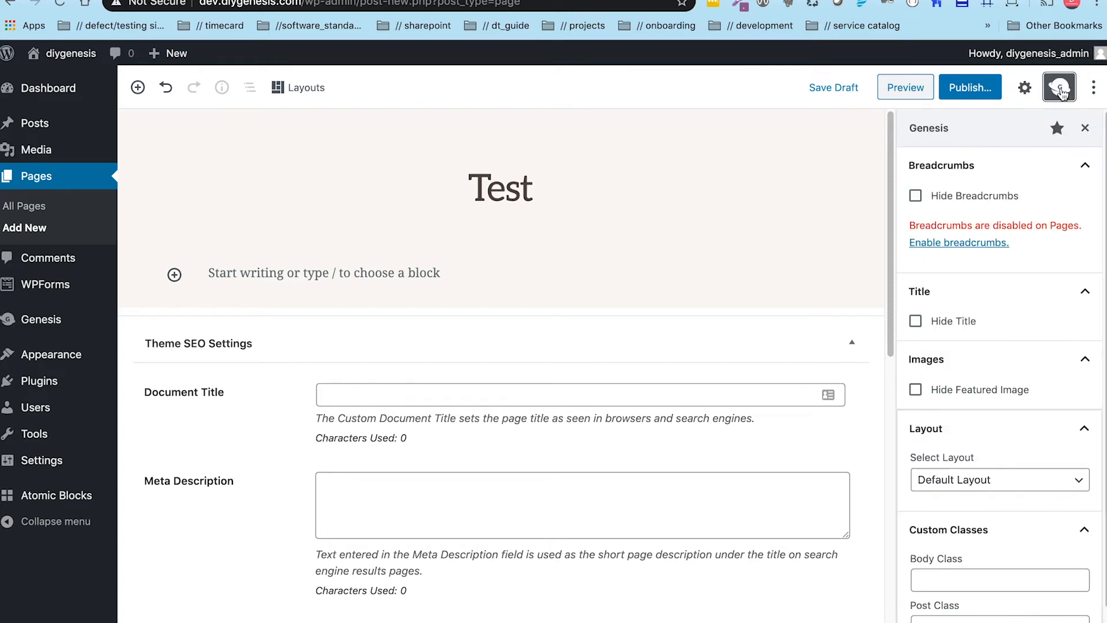
left_click(916, 322)
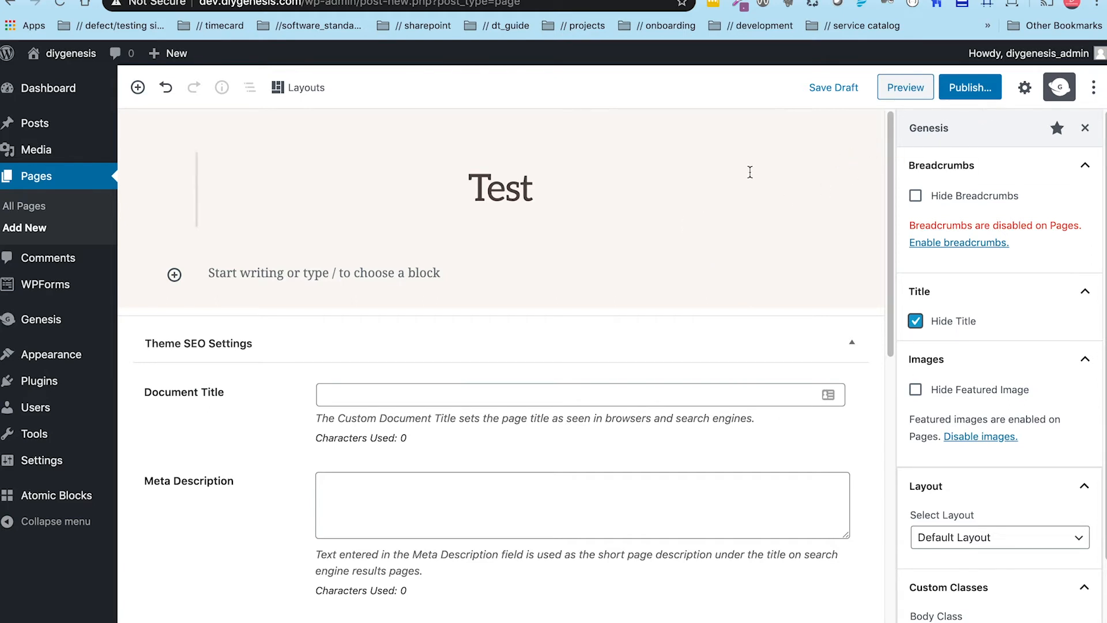
Filter the Layout Selector's sections by the Theme category and insert Navigation Pro Hero Section (without text) into the page
left_click(292, 94)
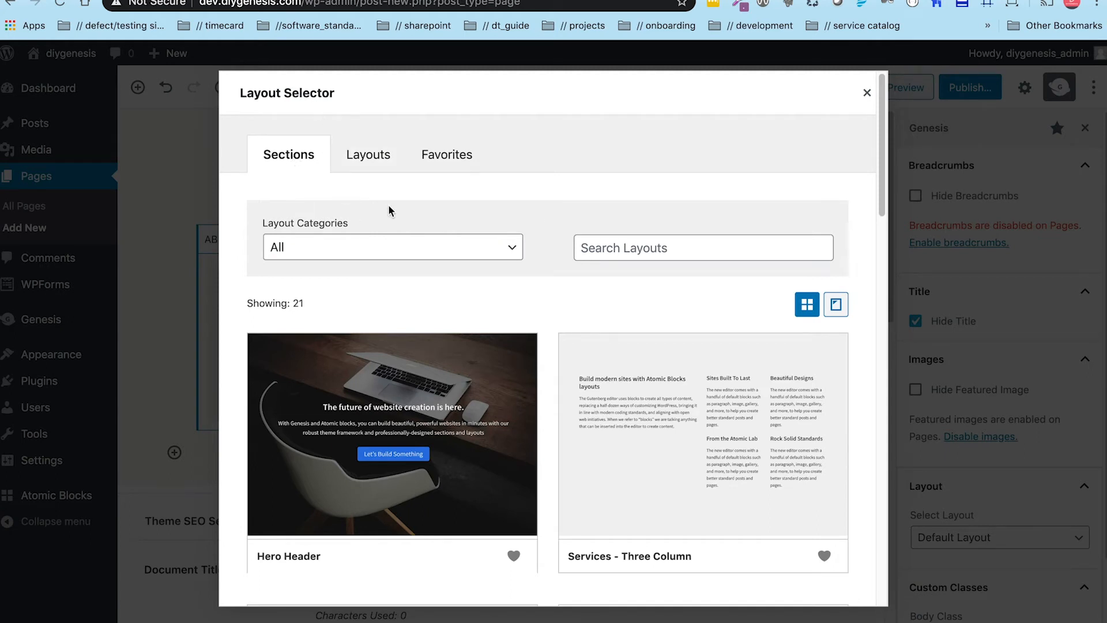
left_click(340, 251)
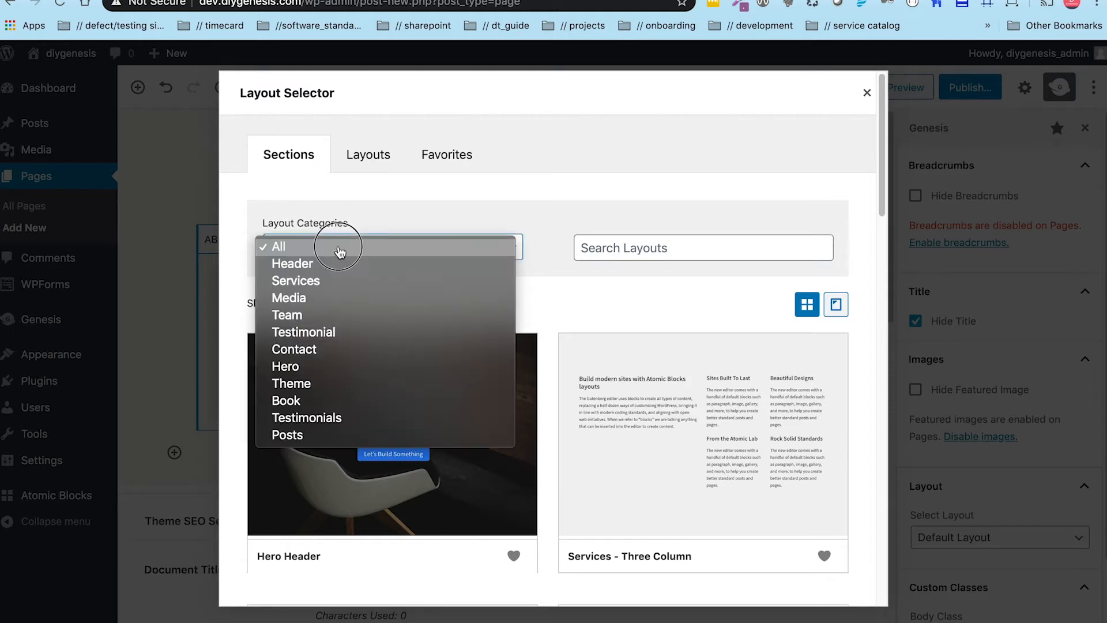
left_click(321, 385)
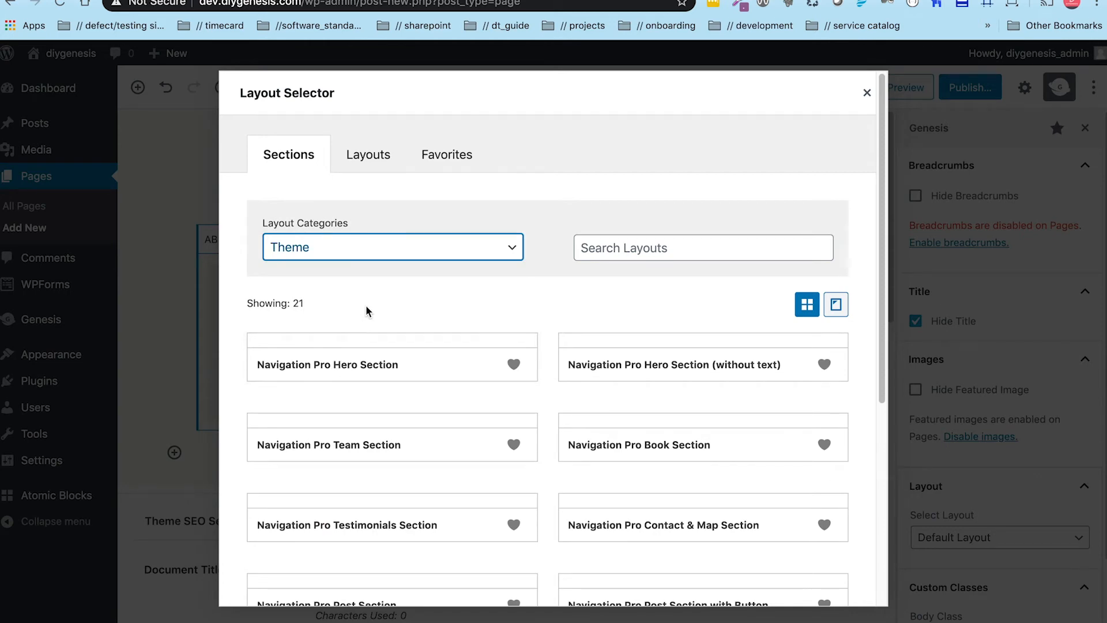
scroll(366, 307, "down", 2)
scroll(365, 306, "down", 4)
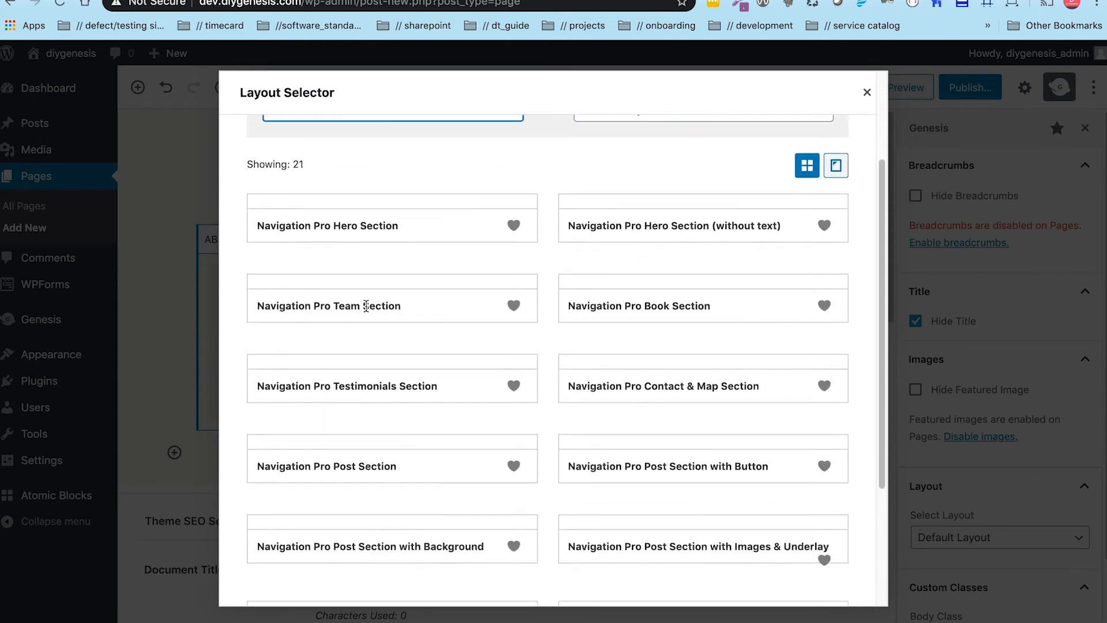
scroll(367, 311, "down", 3)
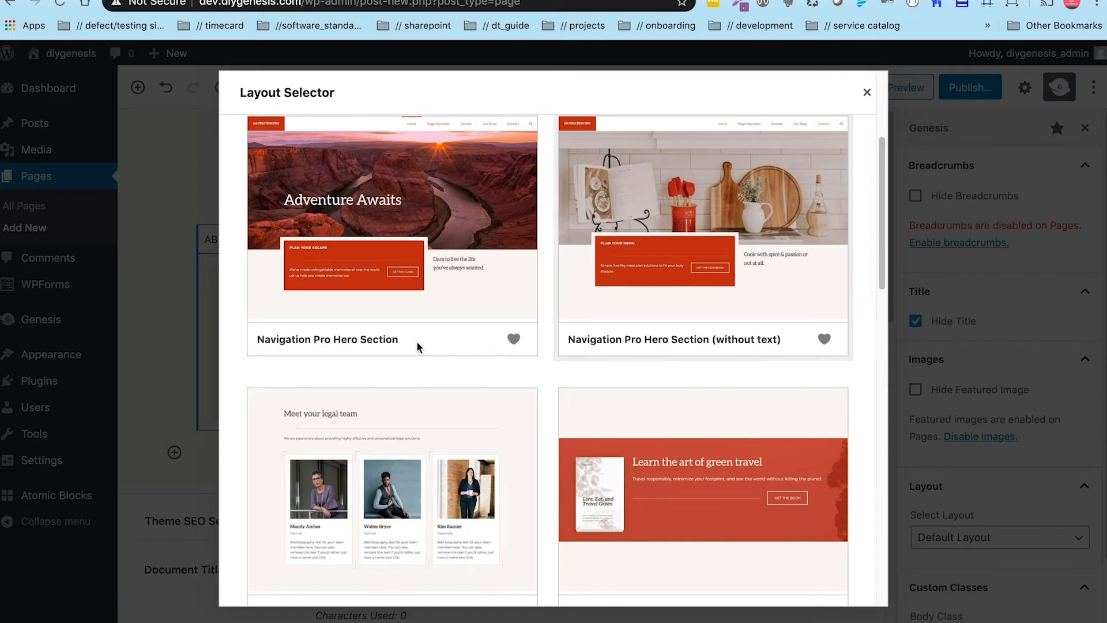
scroll(444, 319, "up", 1)
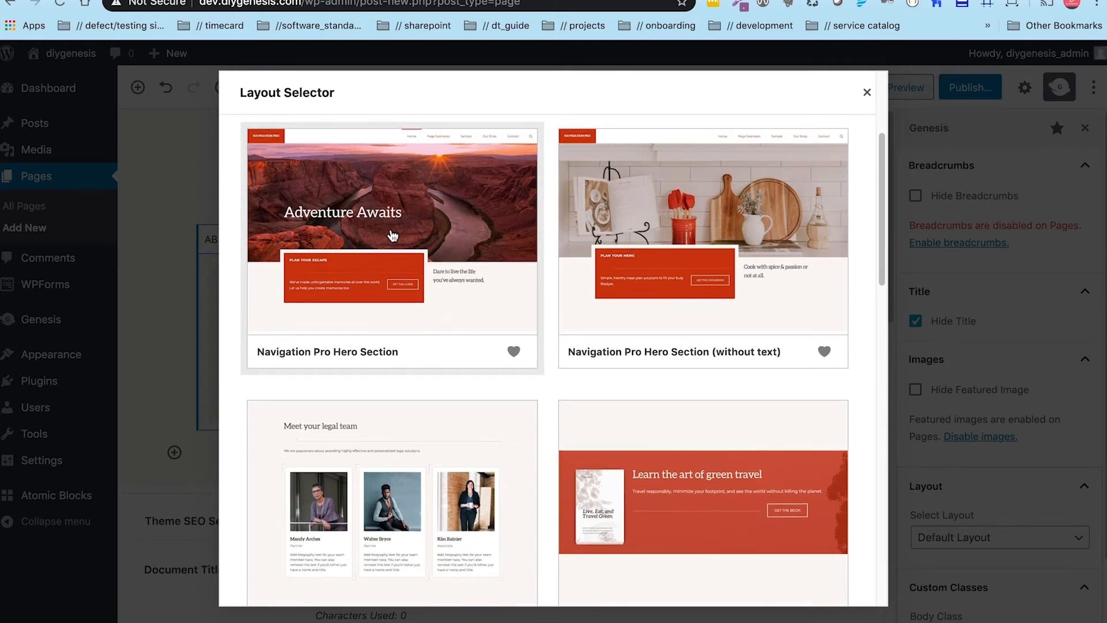
scroll(440, 219, "down", 3)
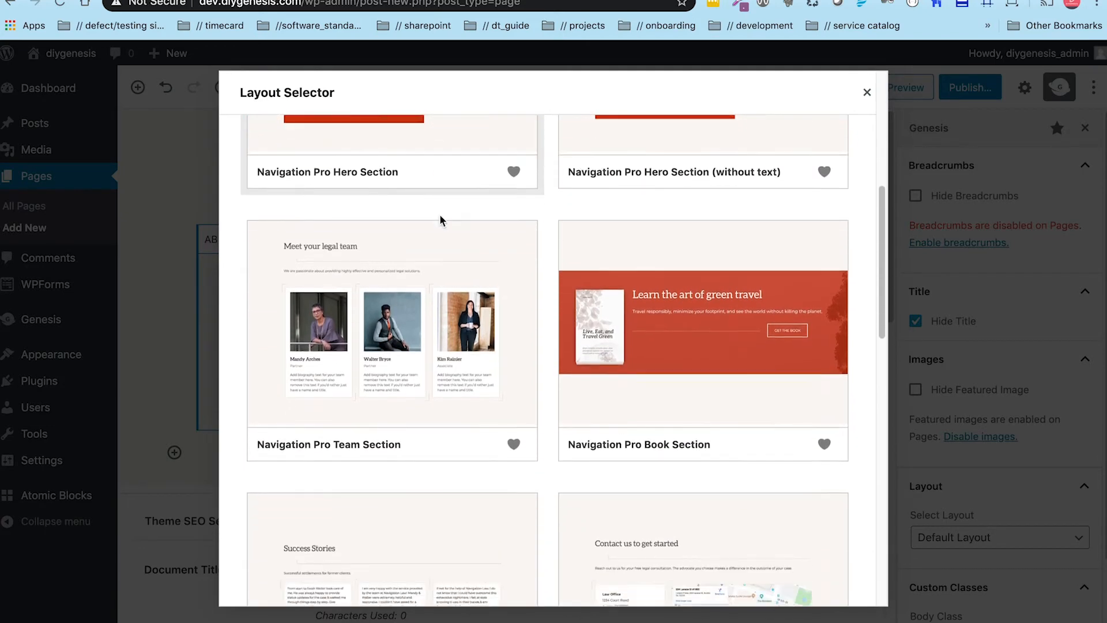
scroll(440, 218, "up", 6)
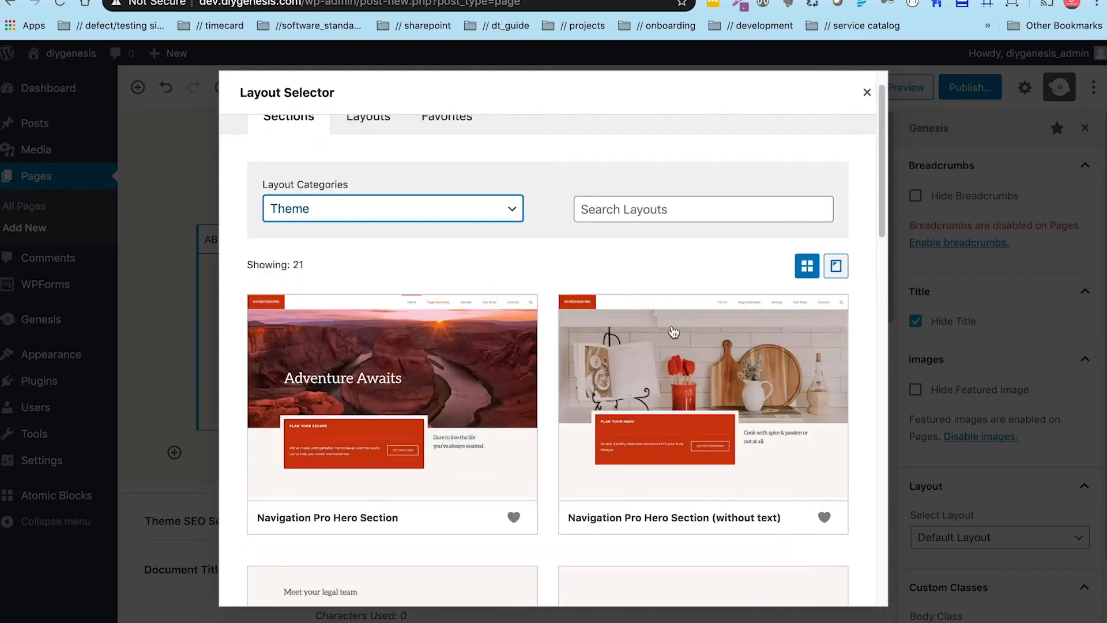
left_click(680, 378)
Look over the inserted hero section, publish the Test page, and reload the site's front page
scroll(670, 281, "down", 3)
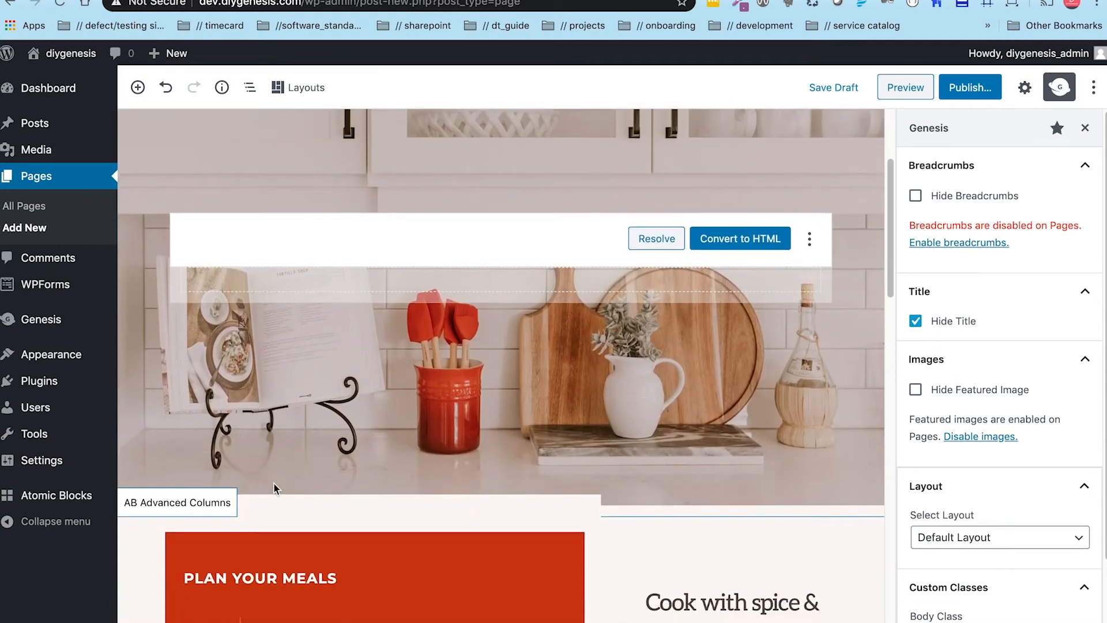
scroll(274, 488, "down", 2)
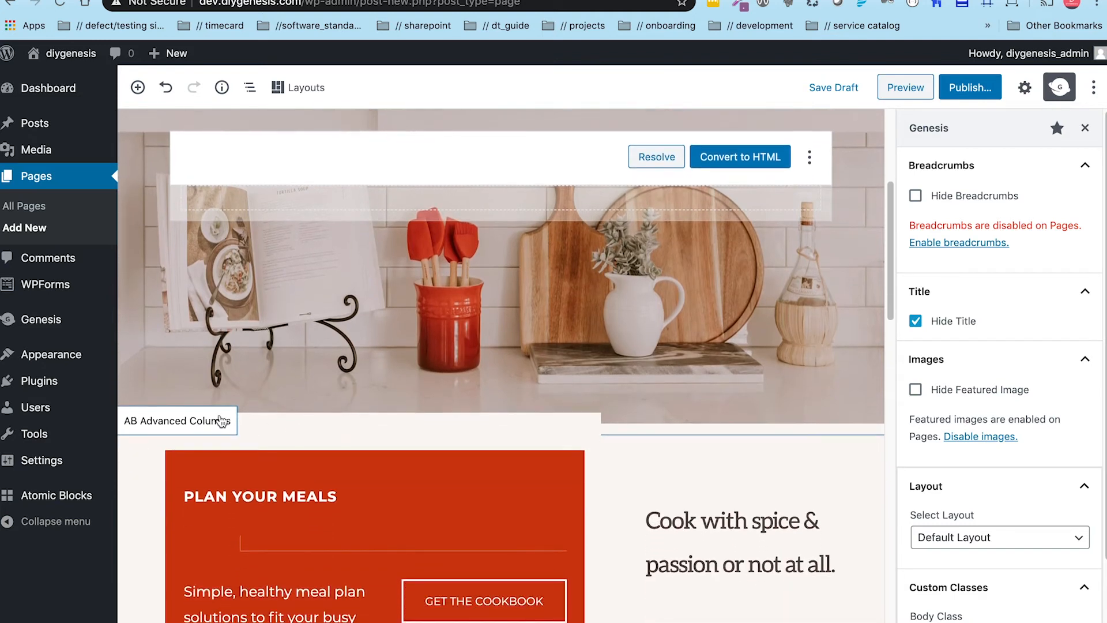
scroll(350, 494, "down", 3)
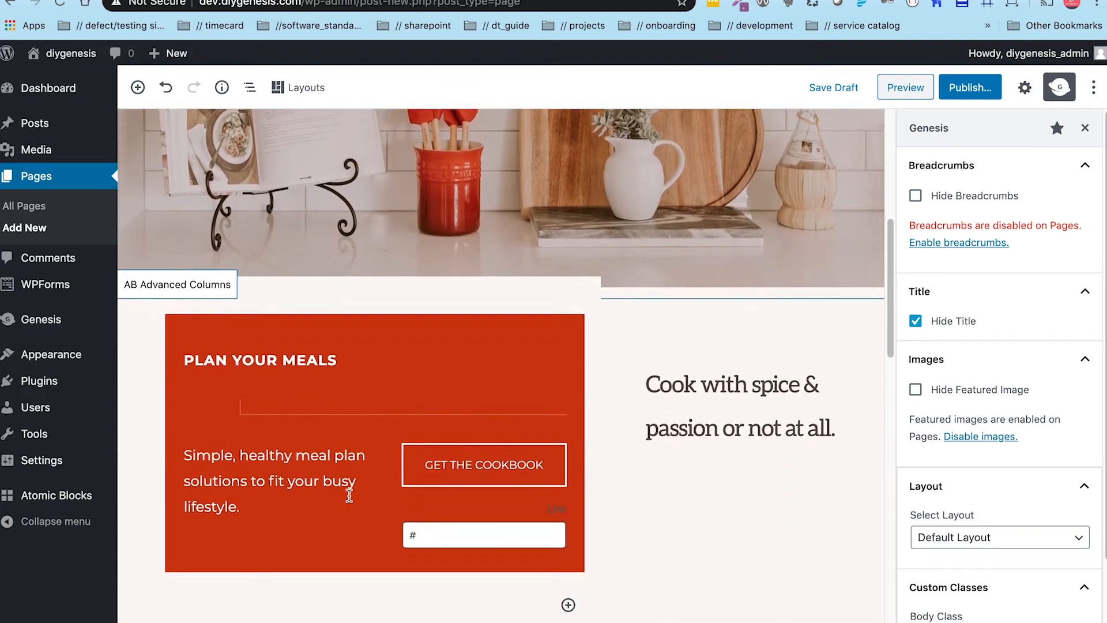
scroll(349, 495, "up", 10)
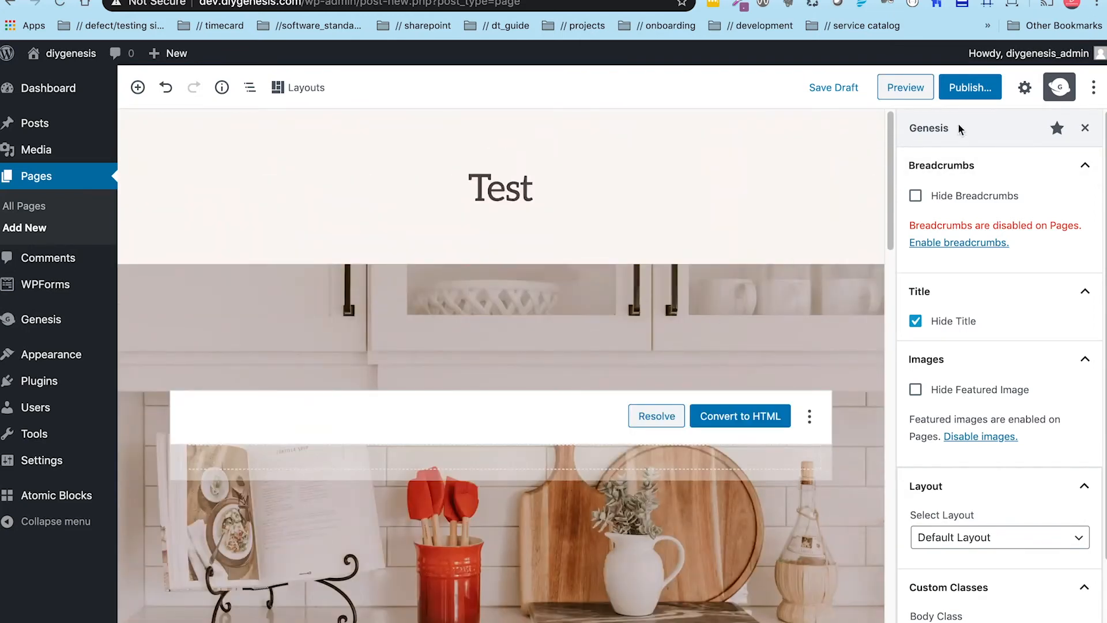
left_click(971, 91)
left_click(1019, 87)
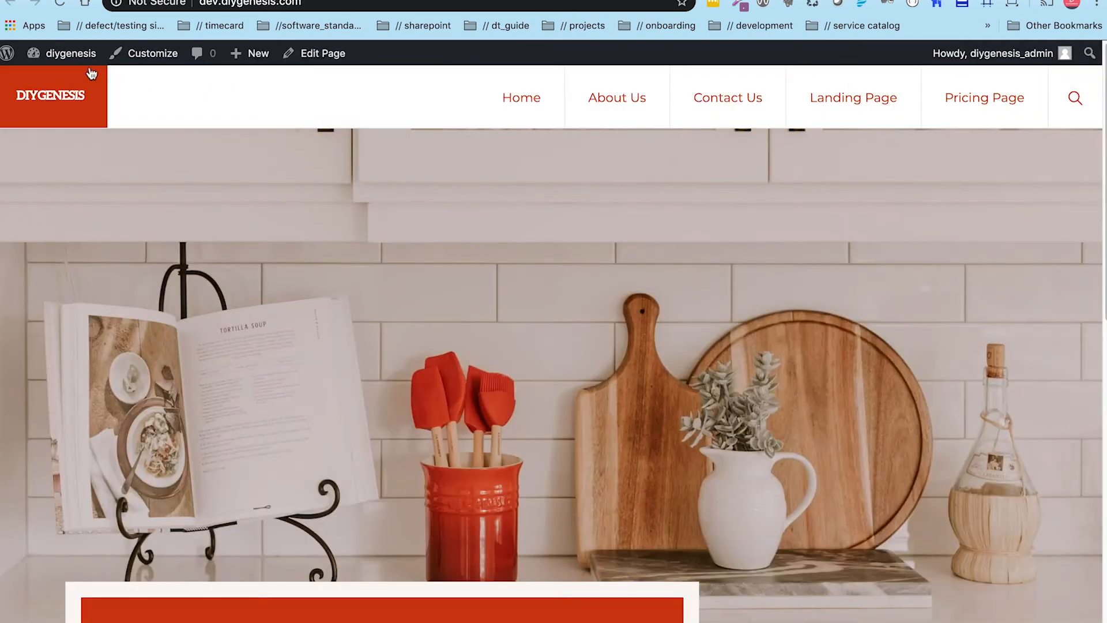
left_click(60, 4)
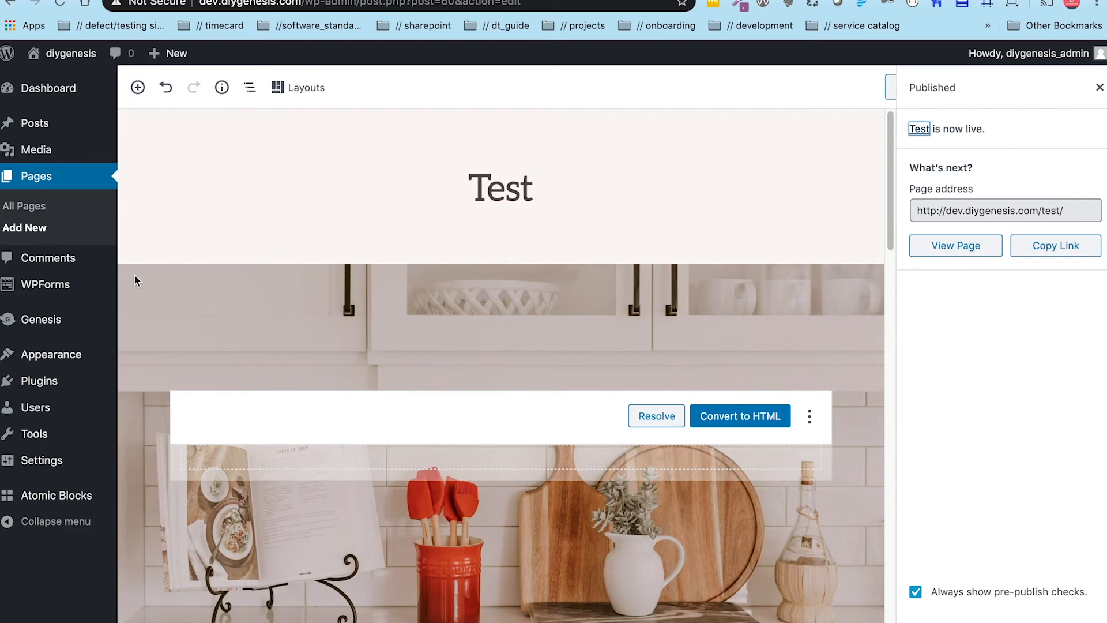
Set the site's static homepage to the Test page in the Reading settings and save the changes
mouse_move(53, 465)
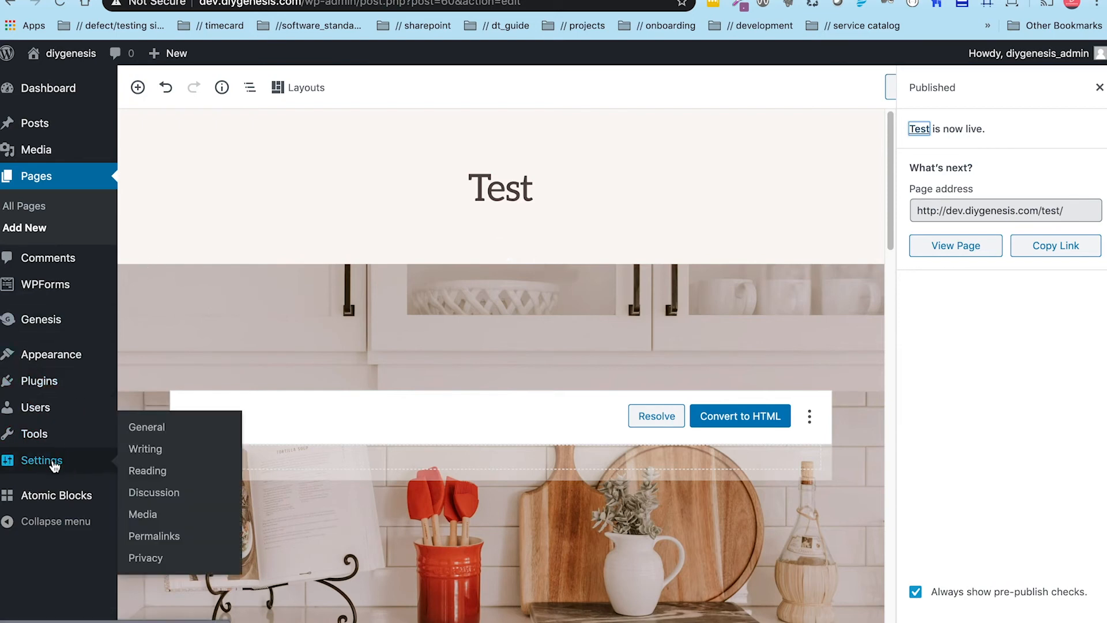
left_click(147, 471)
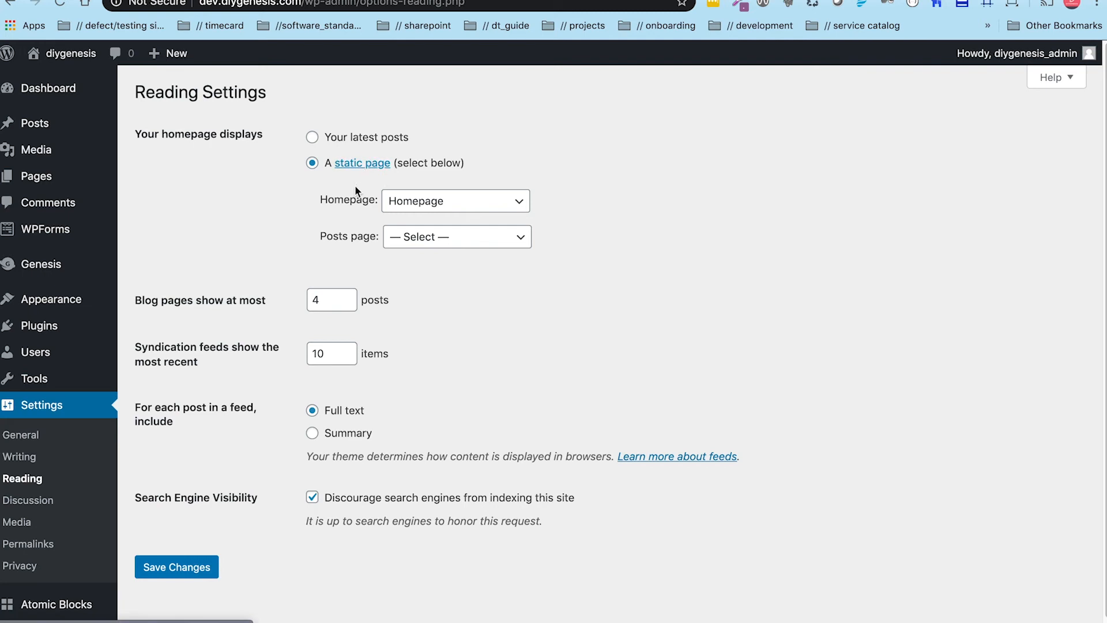
left_click(475, 201)
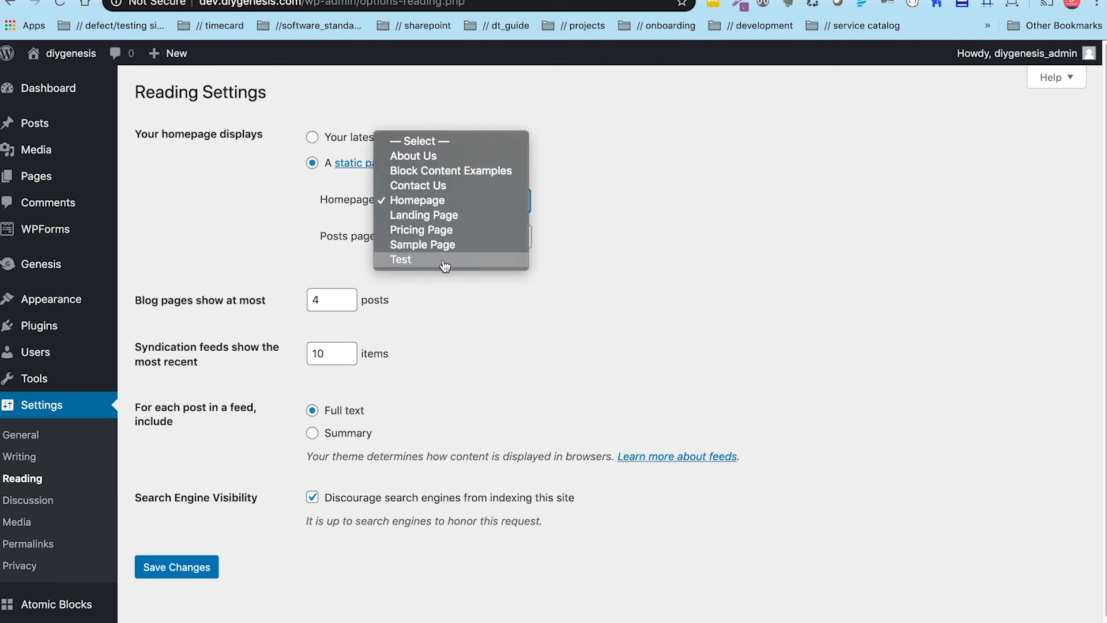
left_click(444, 260)
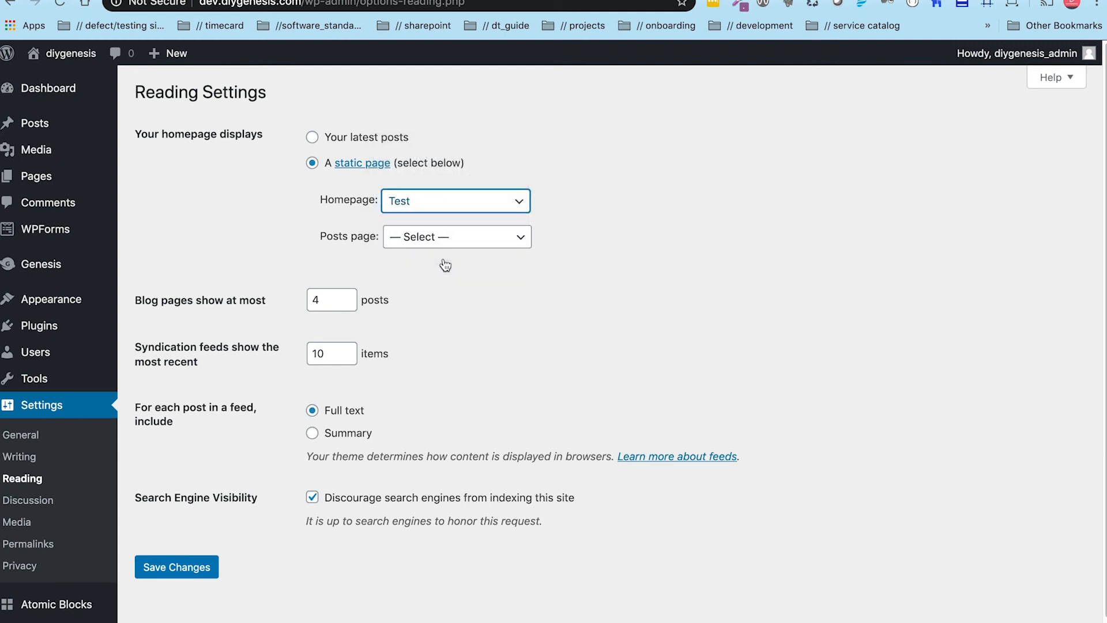
left_click(188, 567)
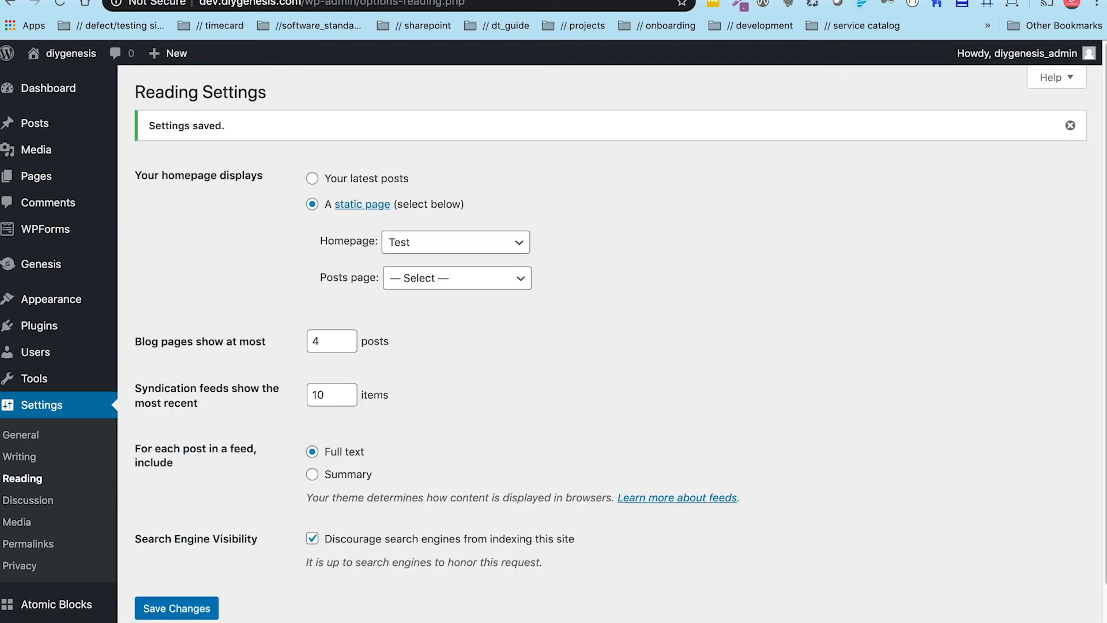
Reload the site's front page and look over the new homepage from the hero image down to the footer
left_click(859, 0)
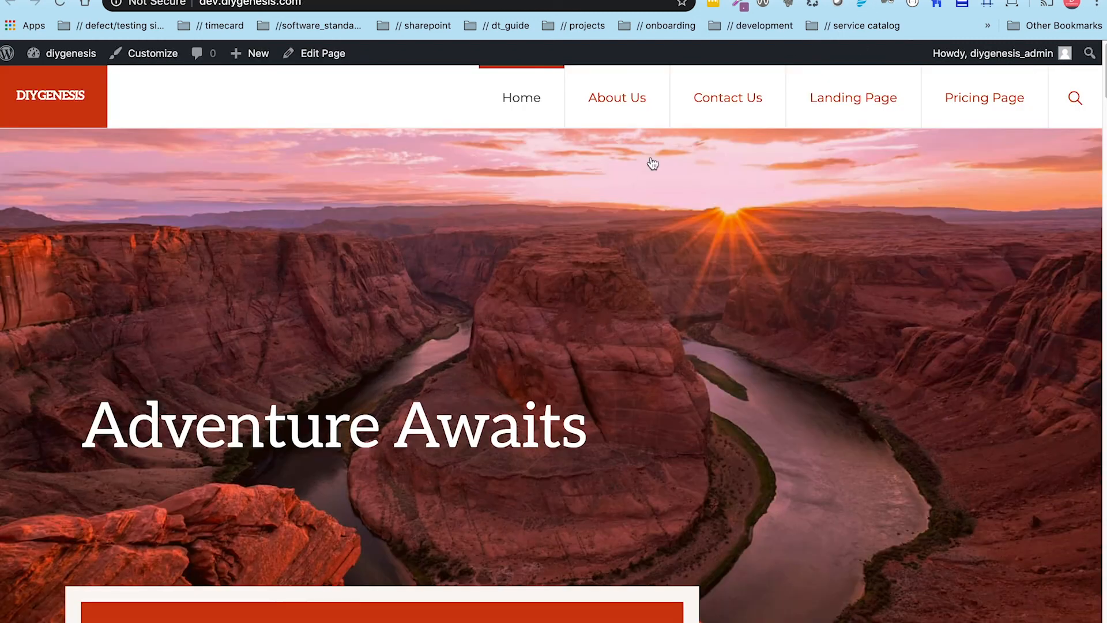
left_click(60, 3)
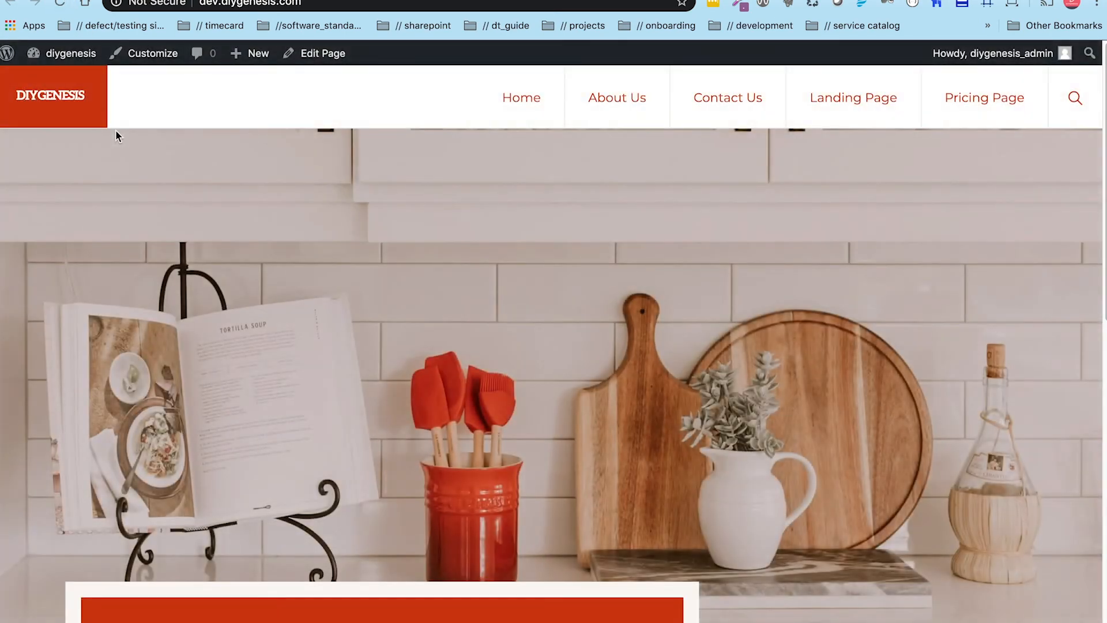
scroll(355, 151, "down", 8)
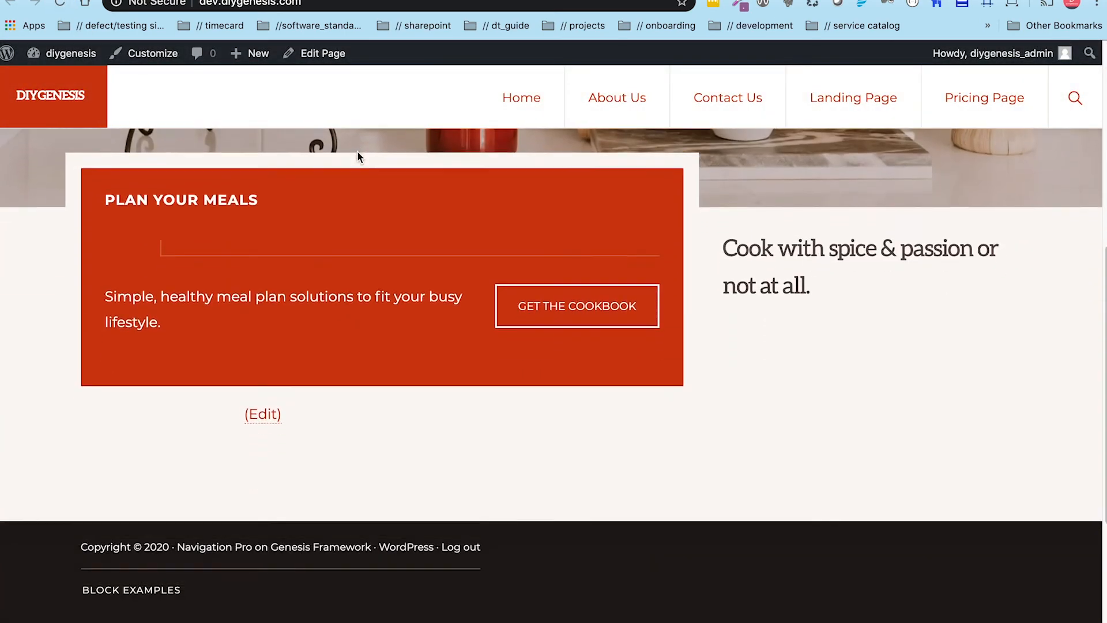
scroll(357, 153, "up", 3)
scroll(358, 152, "up", 5)
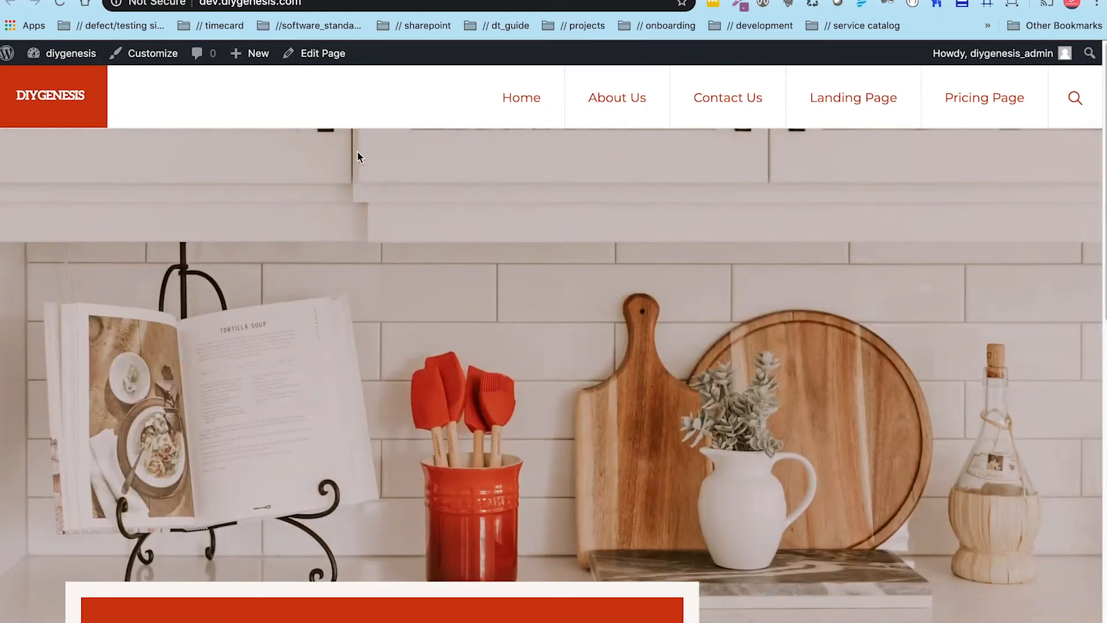